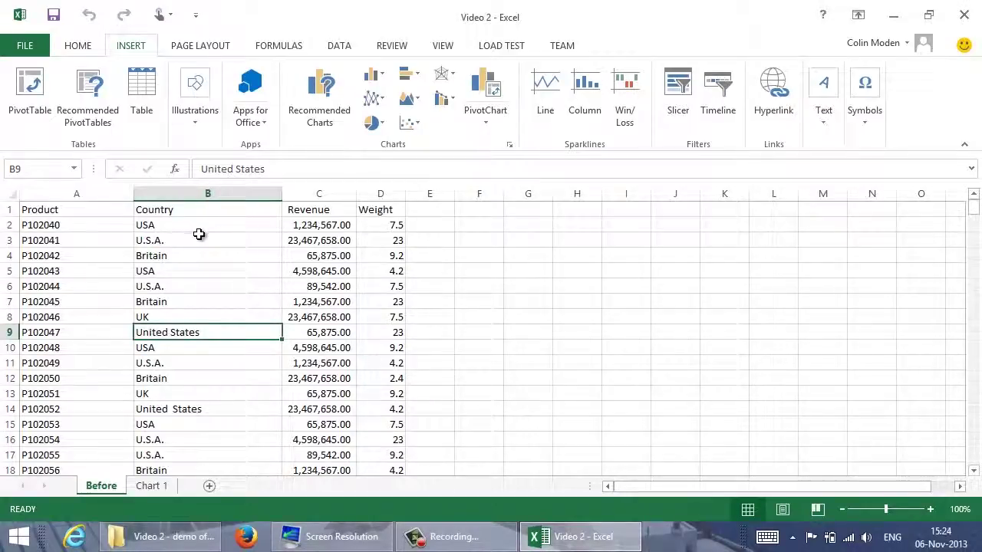
Compare the USA, U.S.A., UK and Britain entries in B5–B8, then view the Chart 1 sheet.
click(179, 272)
click(189, 288)
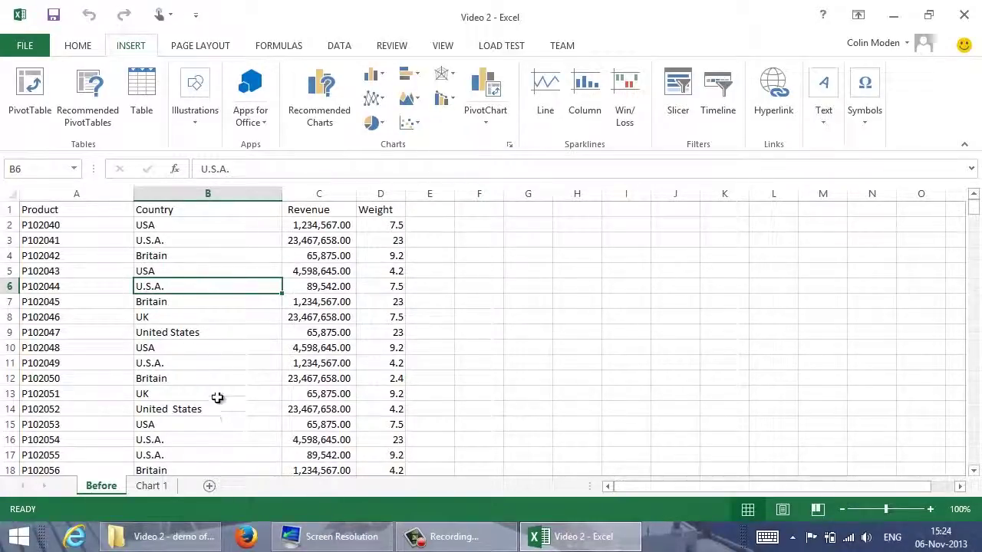
click(200, 317)
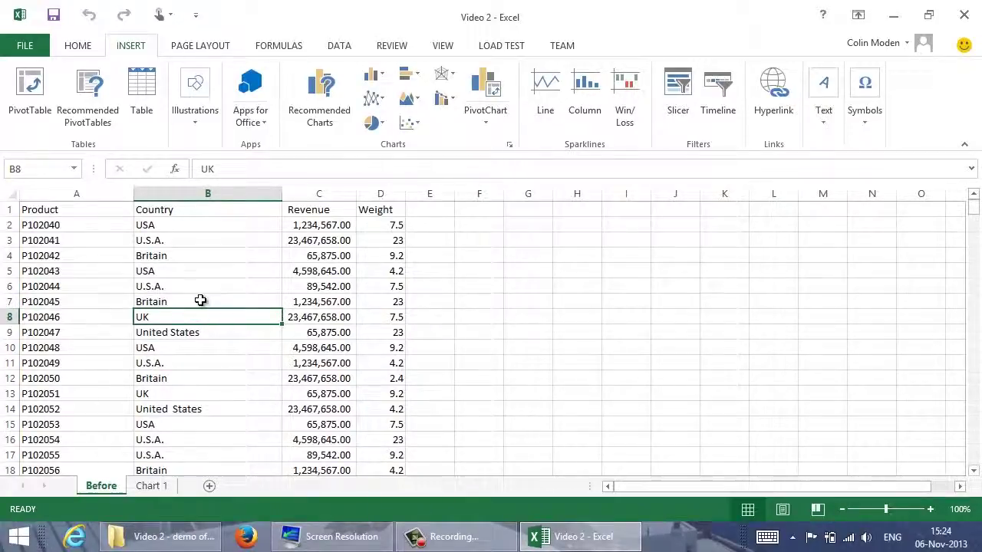
click(199, 302)
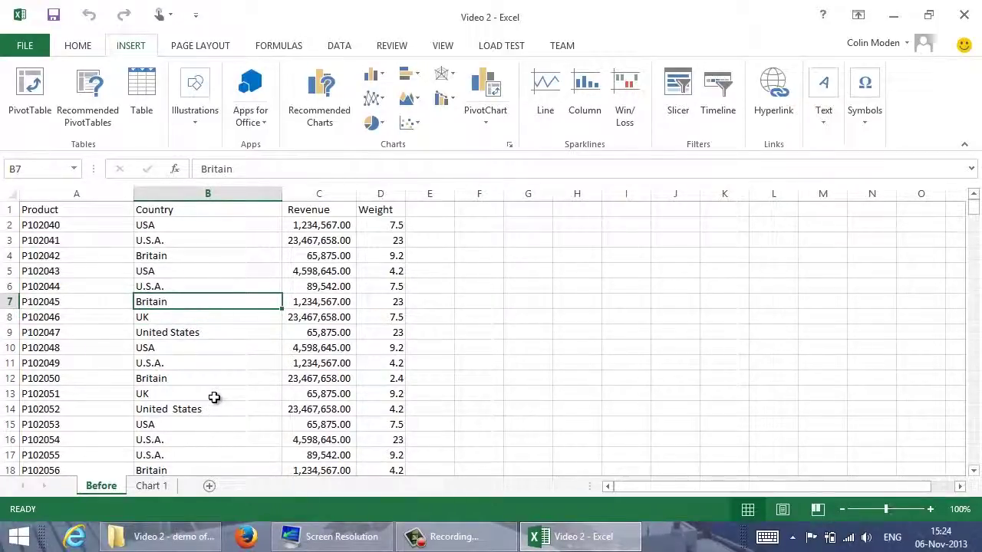
click(154, 485)
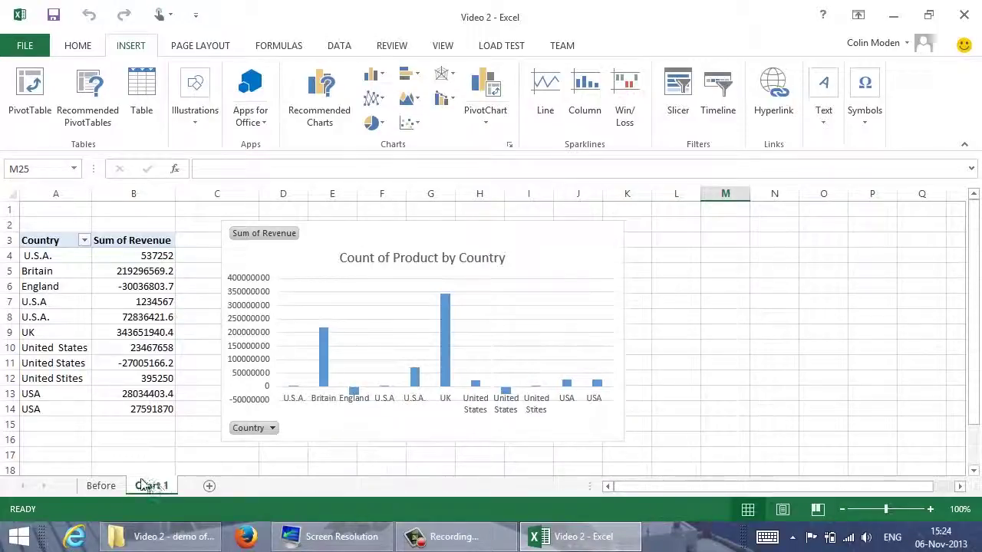
Return to the Before sheet with the product data.
click(111, 486)
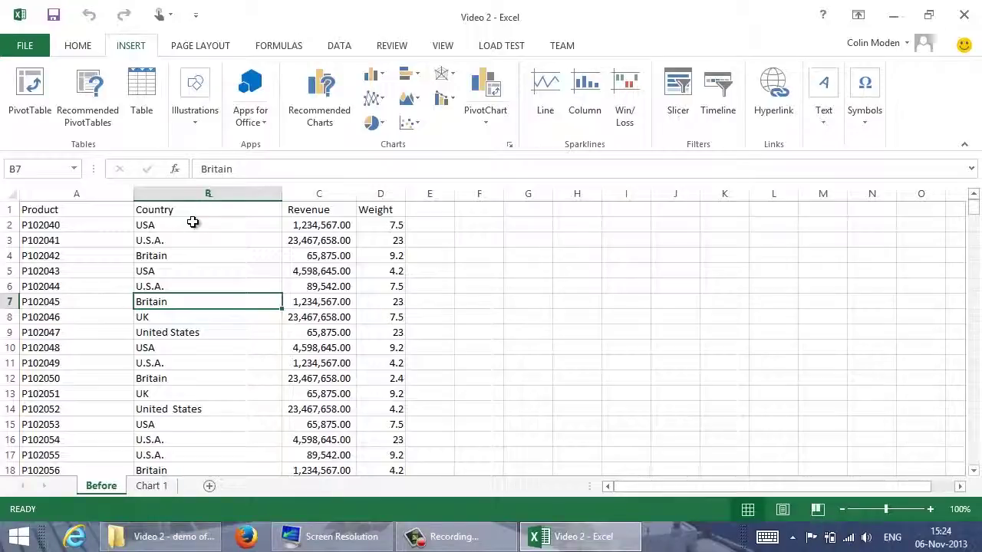
Convert the product data range A1:D292 into an Excel table, Table1.
click(220, 359)
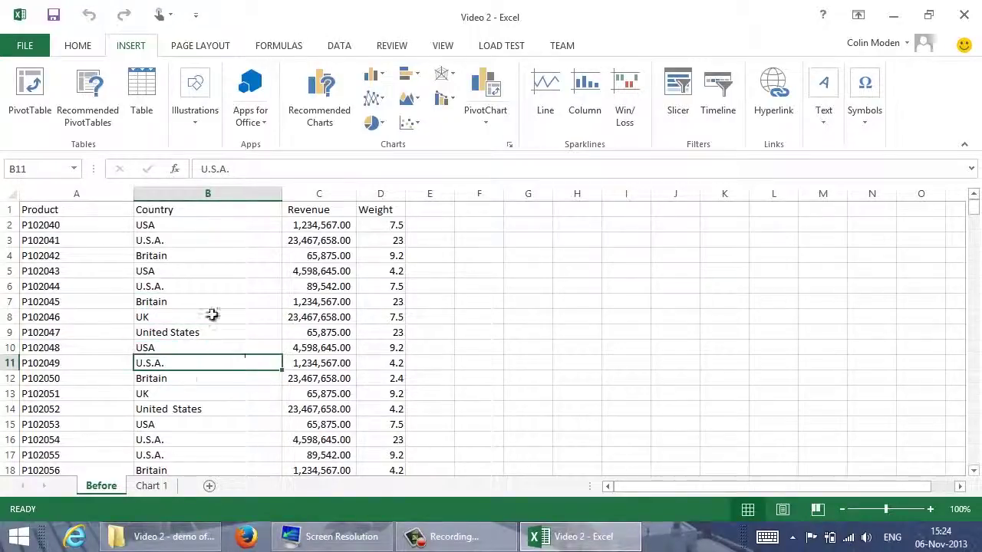
click(145, 107)
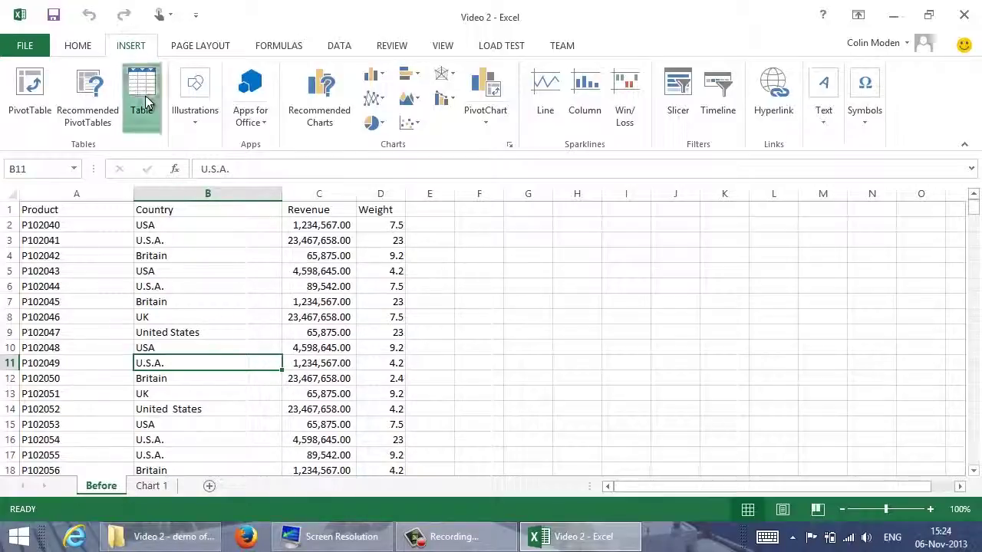
click(430, 362)
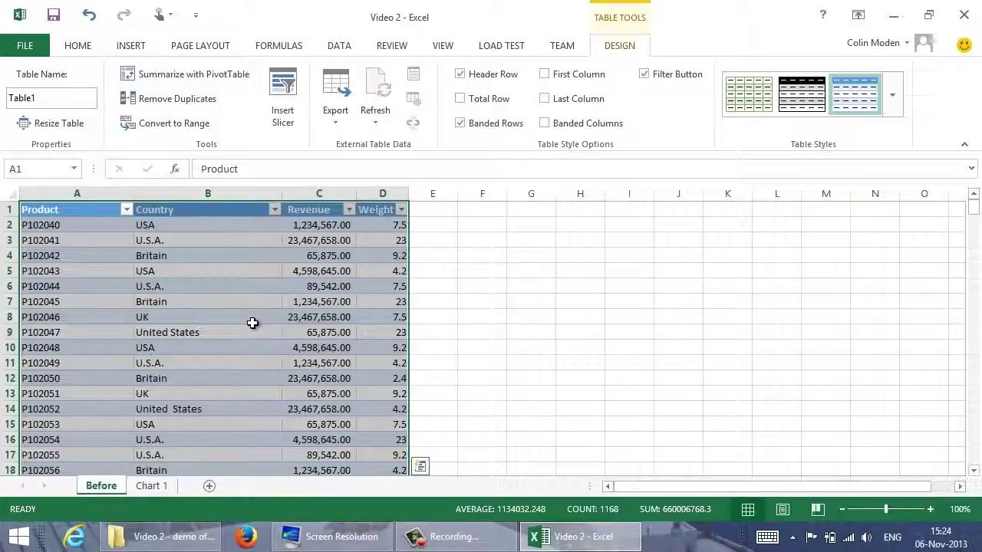
Filter Table1's Country column to show only England, giving 21 of 291 records.
click(274, 210)
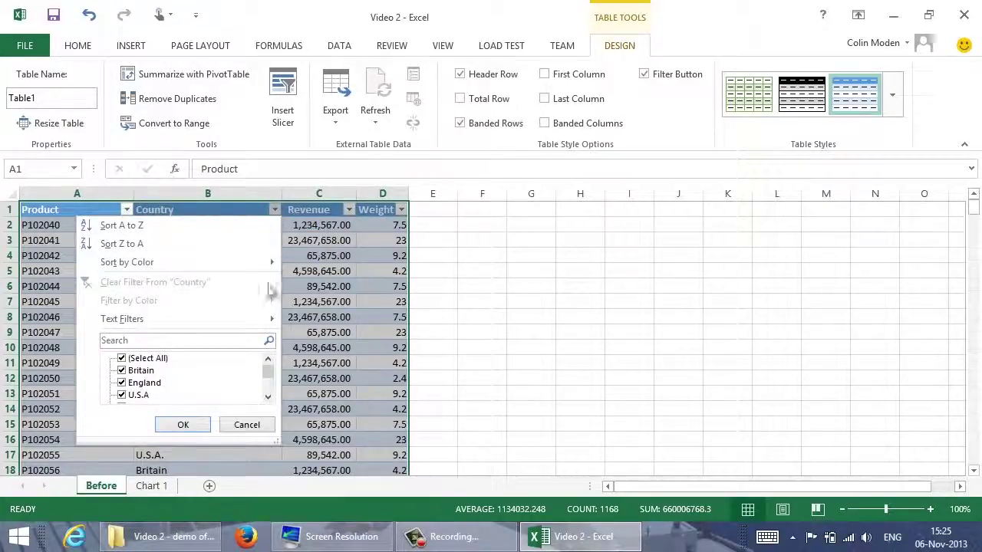
mouse_move(268, 373)
mouse_down()
mouse_move(270, 392)
mouse_move(267, 362)
mouse_up()
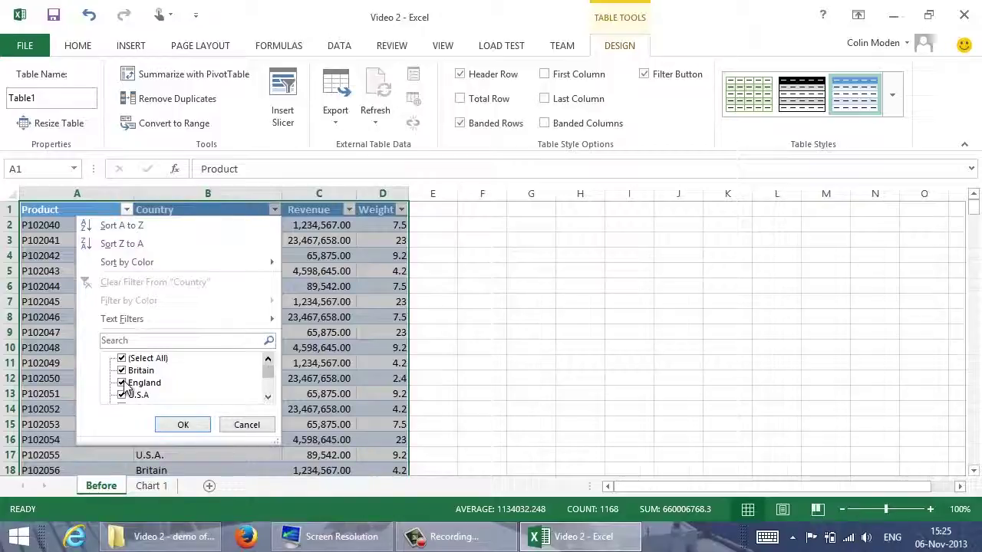
click(121, 359)
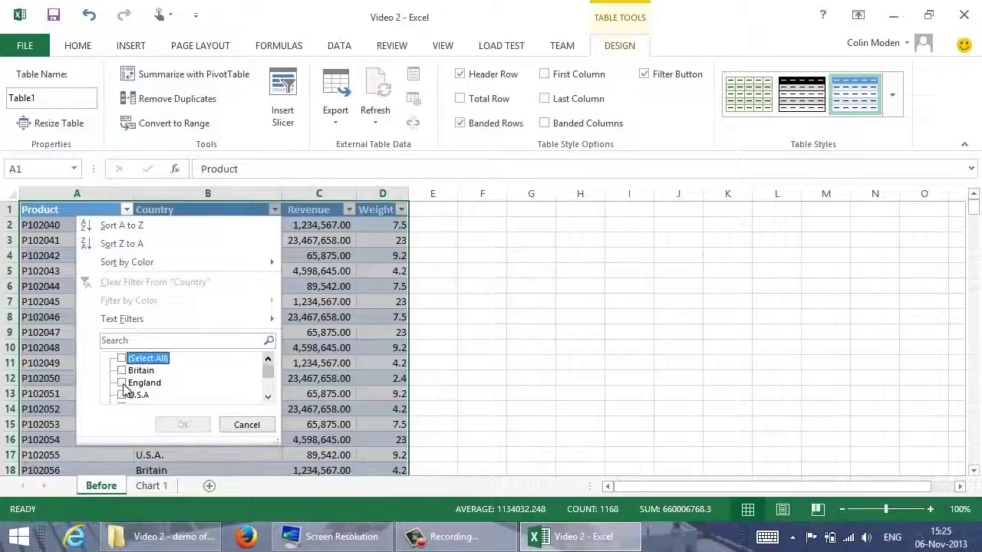
click(122, 383)
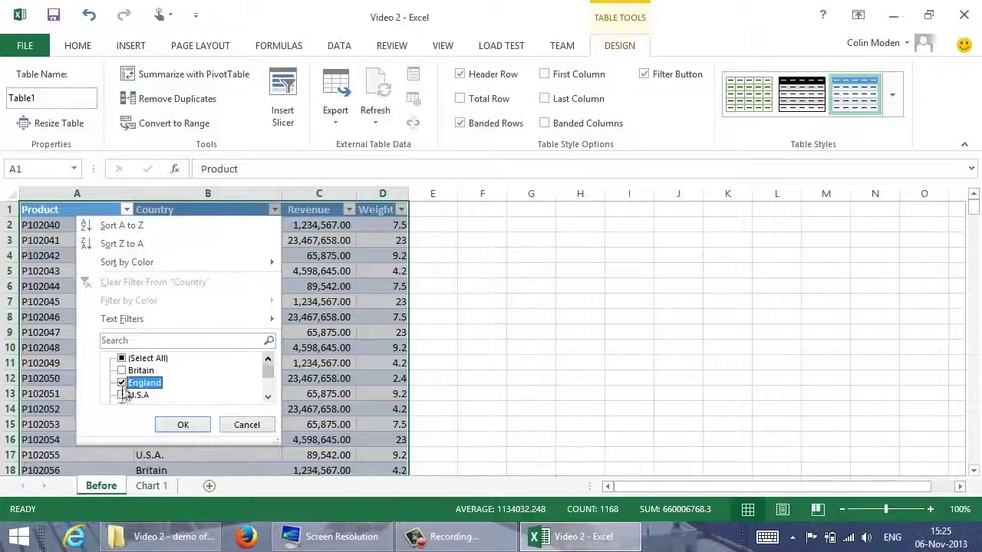
click(183, 426)
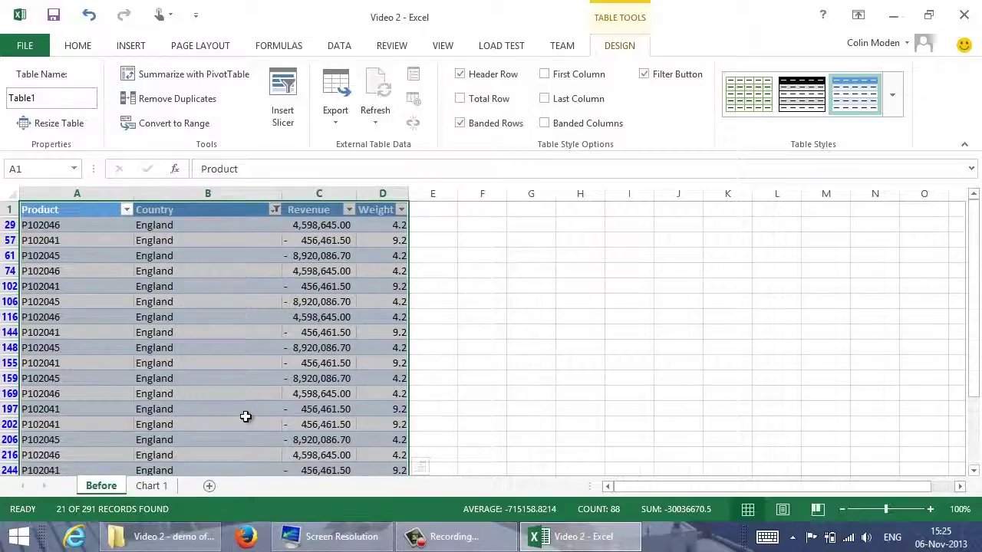
Enter Britain in B29 and fill it down over the visible England Country cells.
click(448, 395)
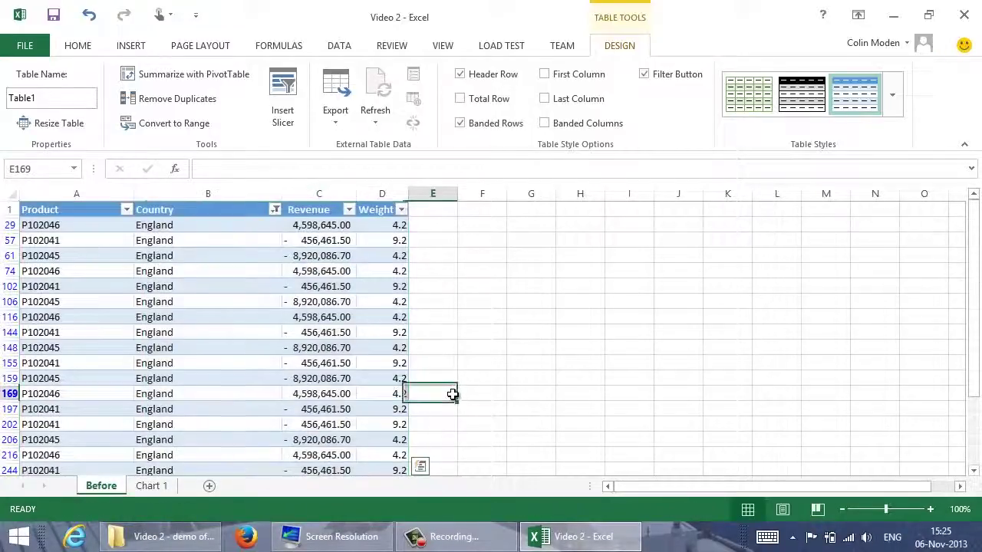
click(198, 225)
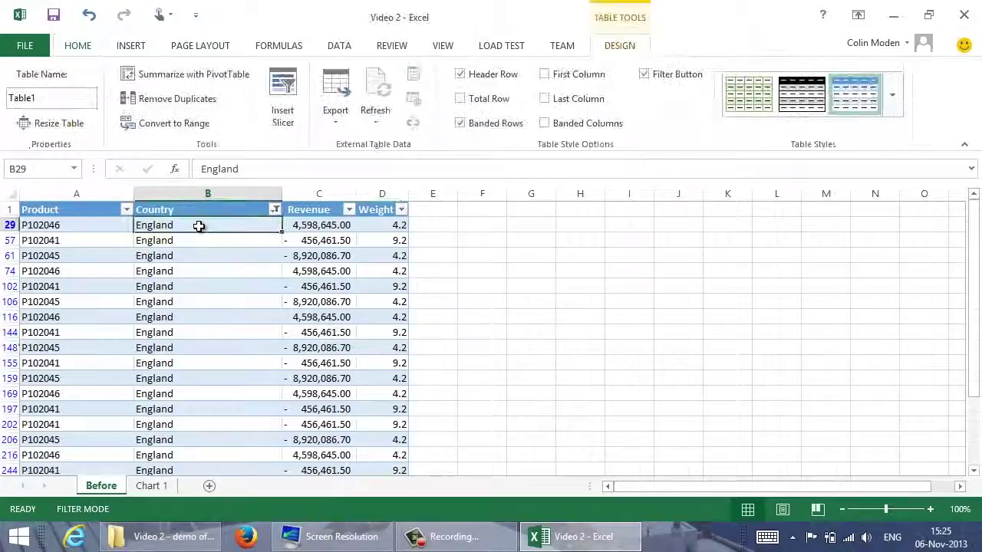
text(Britain)
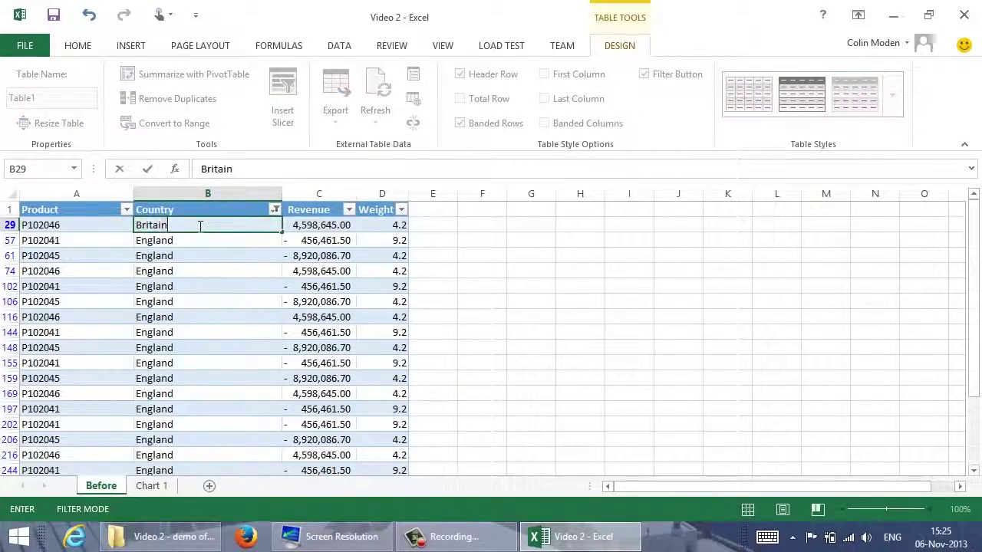
key(ctrl+Return)
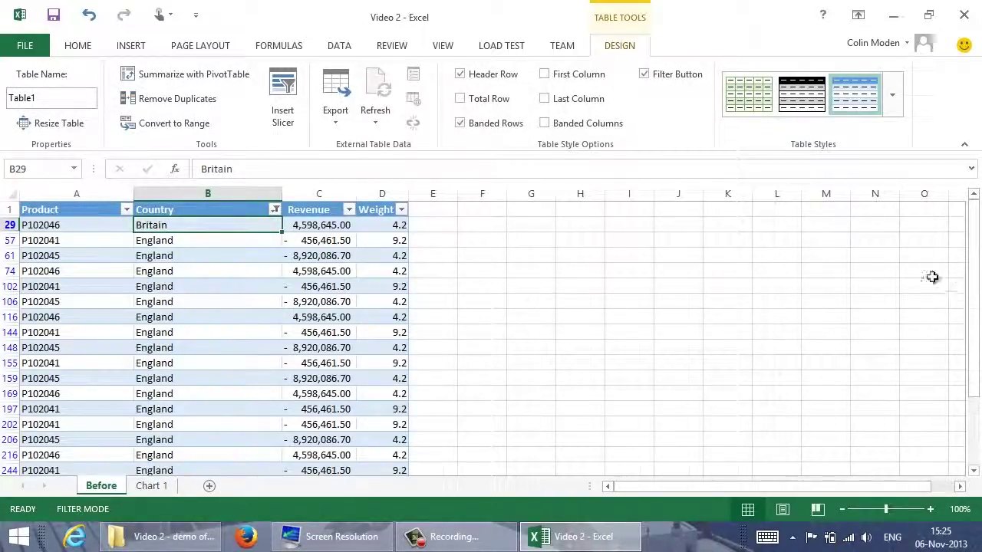
drag(975, 280, 977, 360)
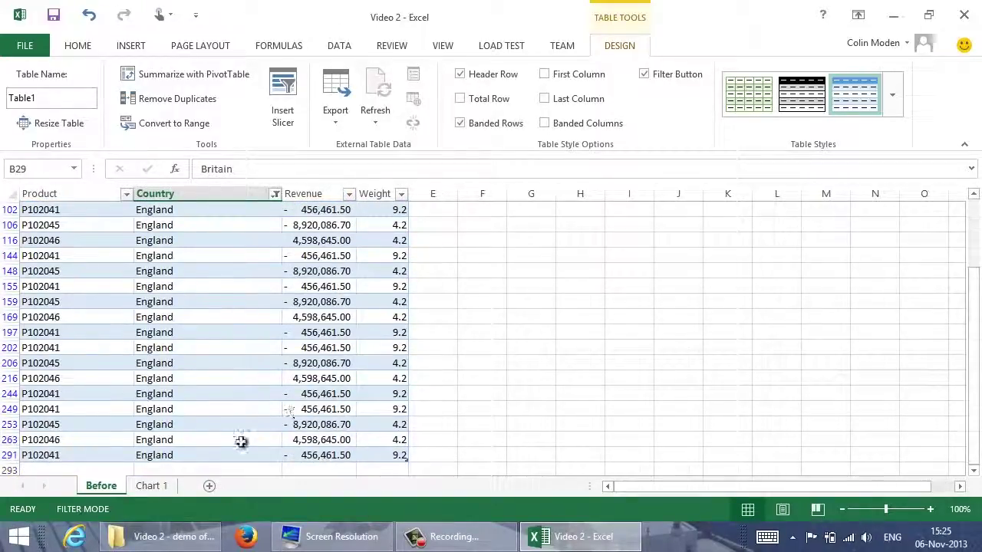
shift+click(189, 460)
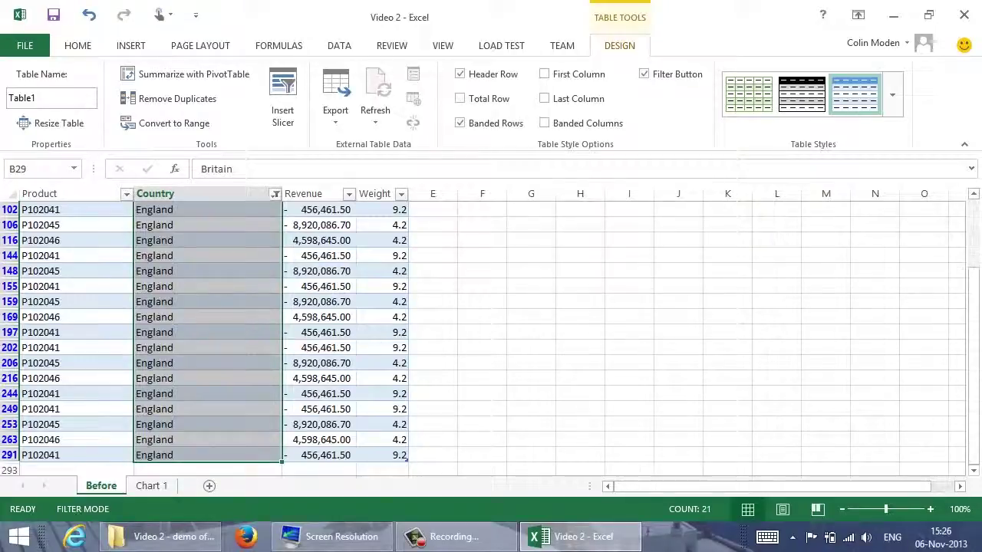
drag(968, 368, 969, 261)
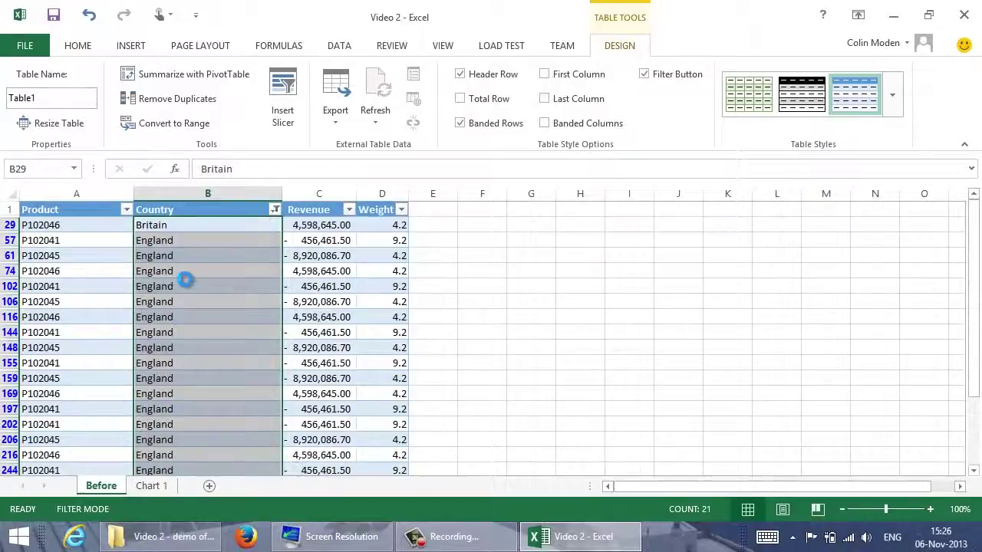
key(ctrl+d)
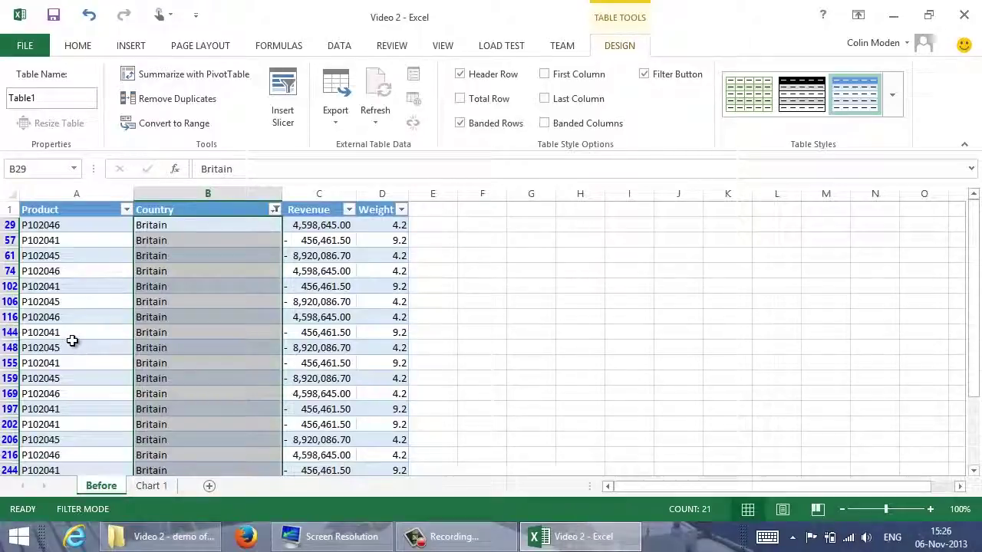
click(182, 286)
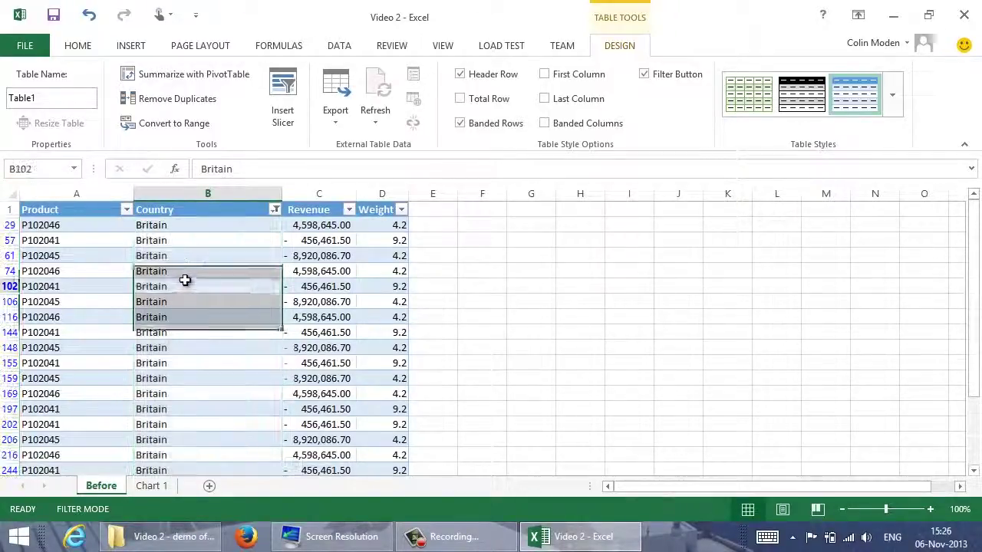
click(246, 225)
mouse_move(281, 232)
mouse_down()
mouse_move(269, 319)
mouse_move(276, 323)
mouse_up()
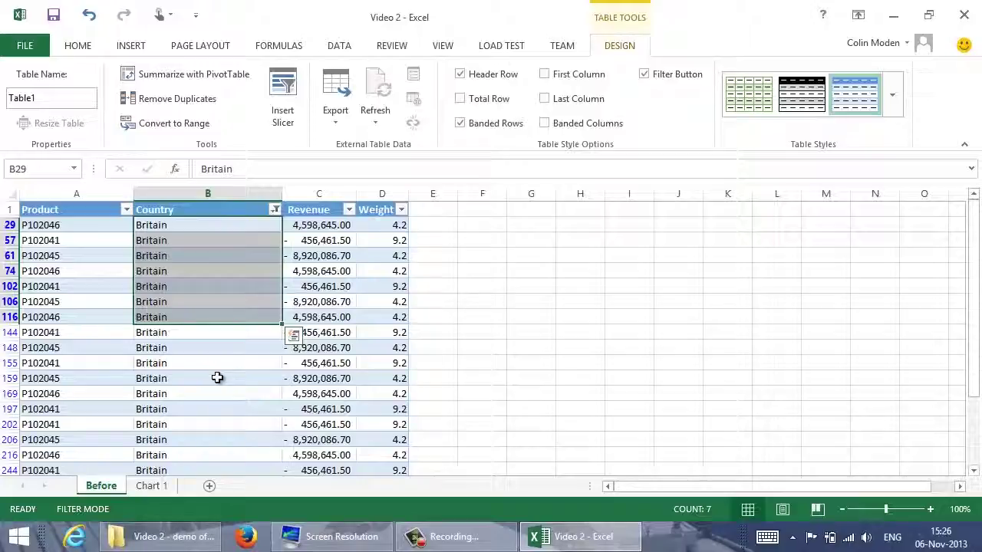
Filter the Country column to show only U.S.A., giving 61 of 291 records.
click(276, 210)
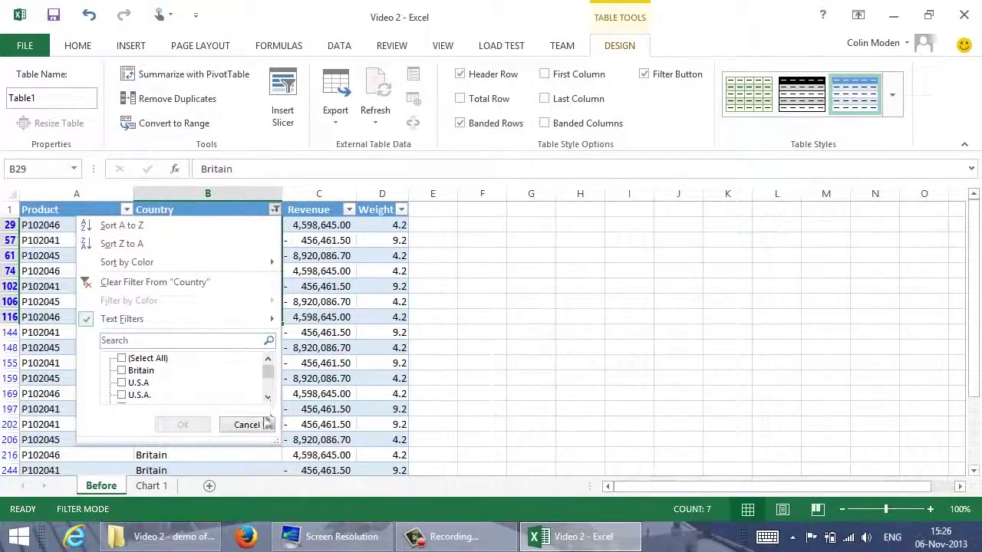
click(268, 382)
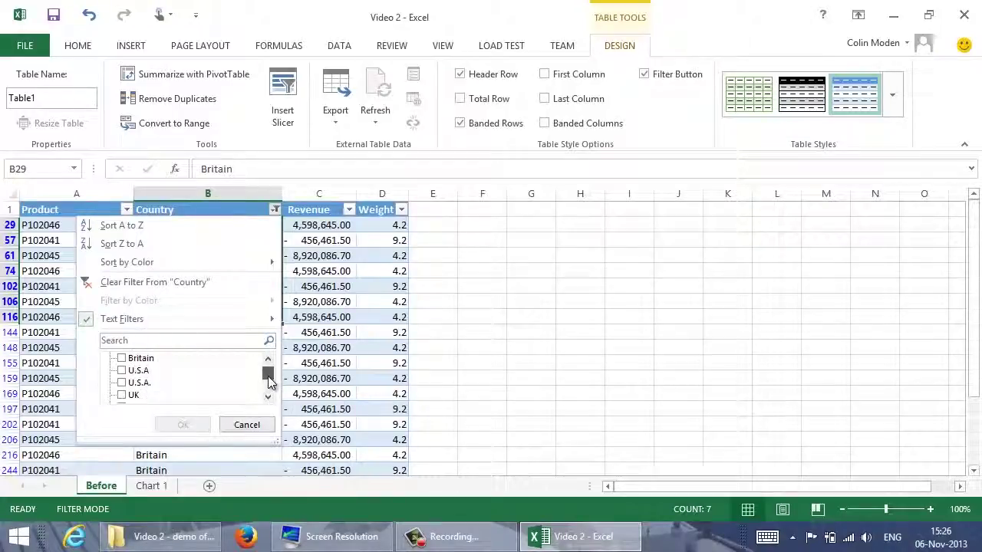
click(122, 382)
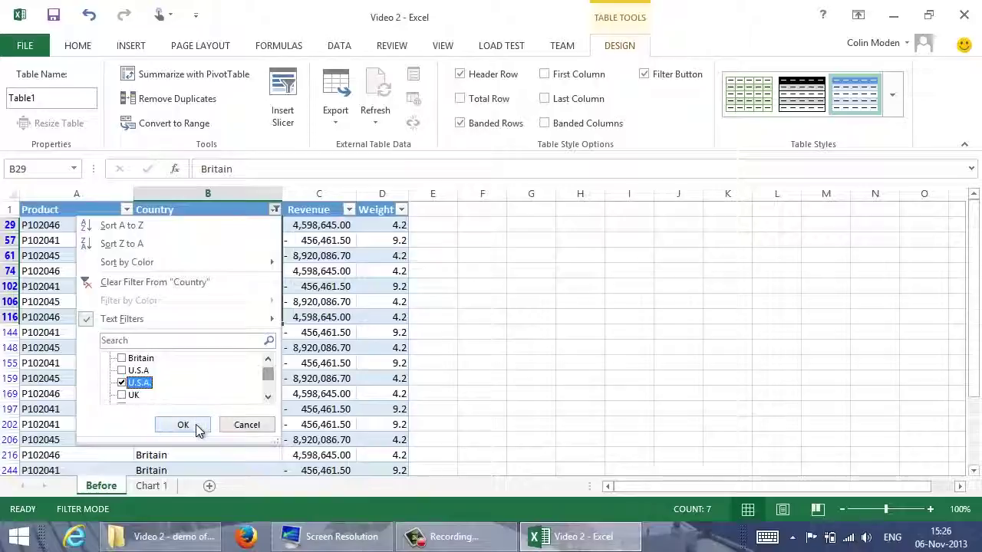
click(183, 425)
click(205, 425)
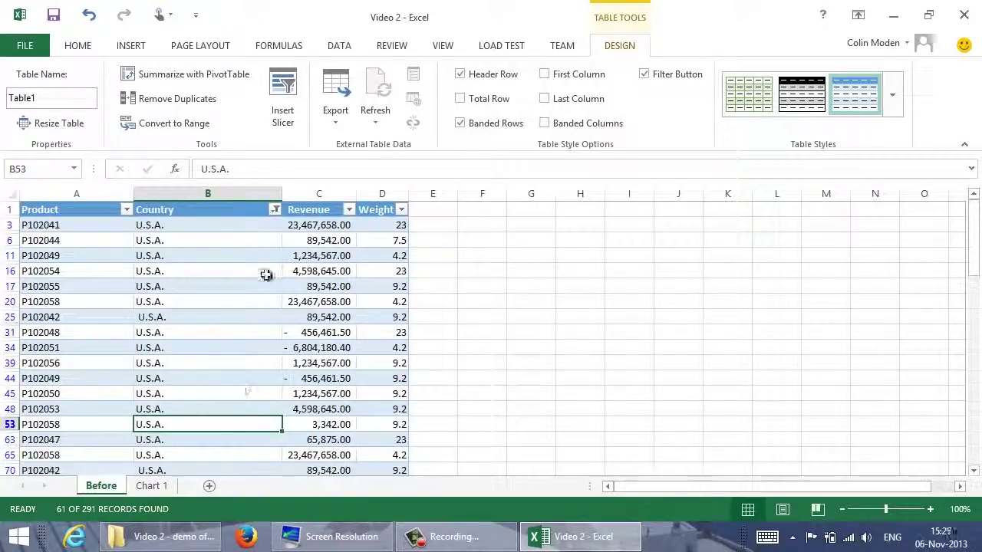
Retype cell B3 as USA.
click(209, 225)
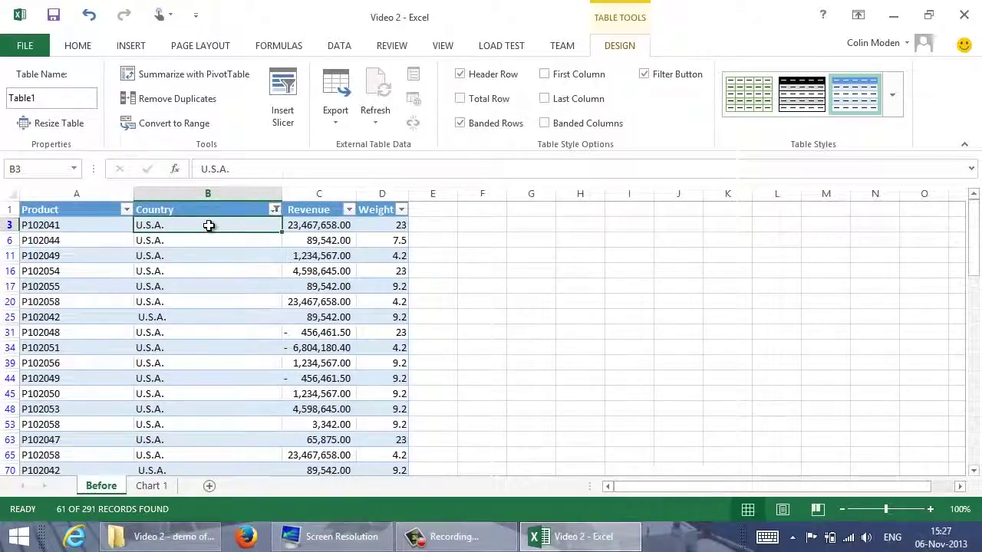
text(USA)
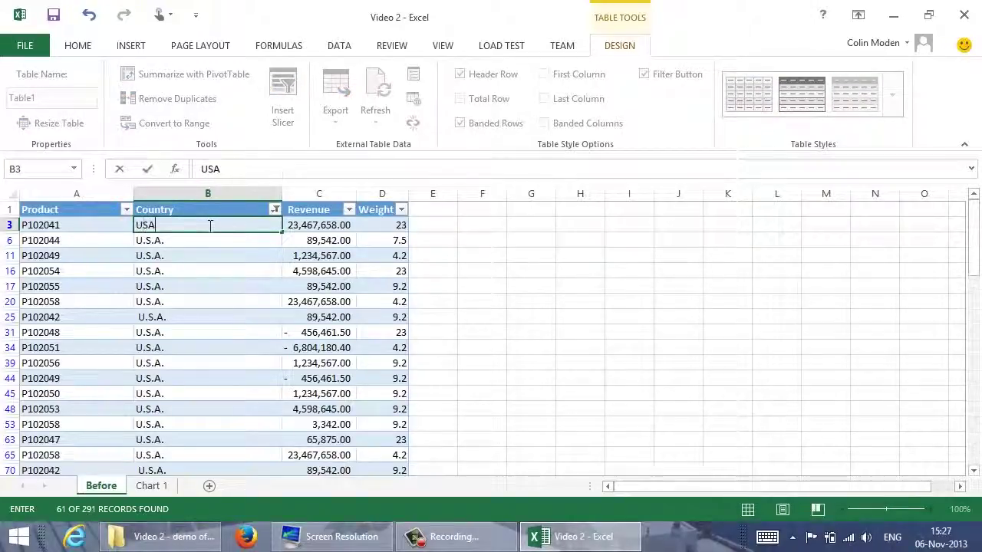
click(218, 286)
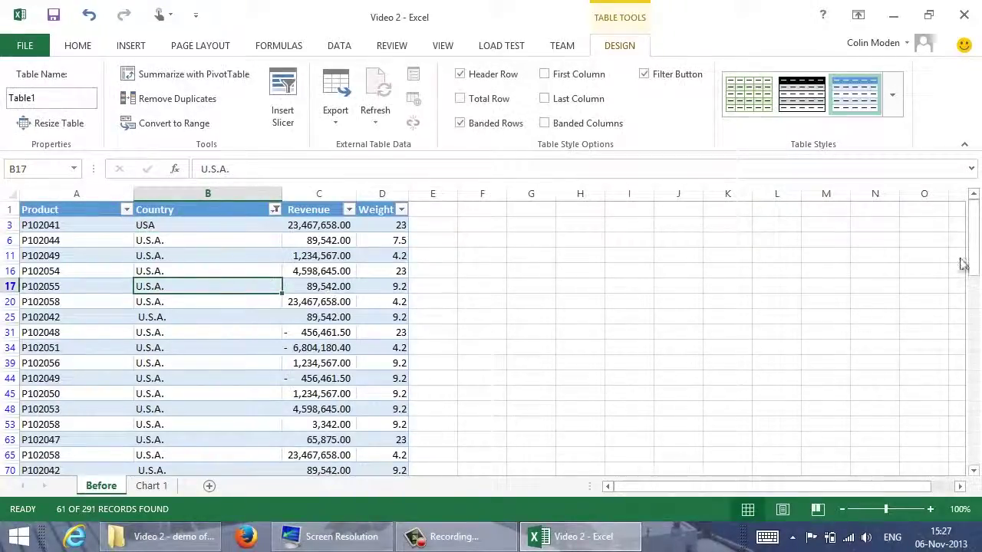
drag(971, 254, 944, 211)
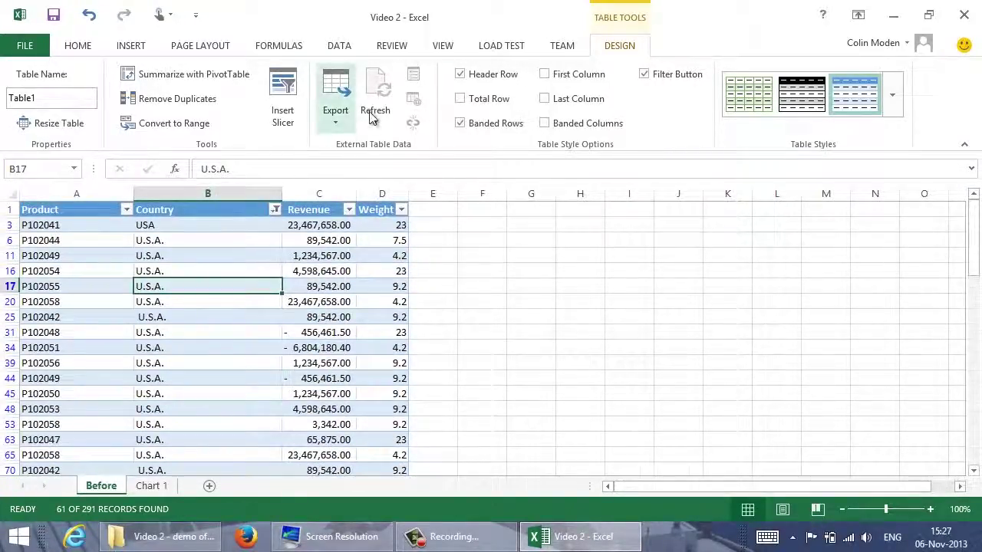
Split the window below row 31 and scroll the lower pane to the last U.S.A. rows.
click(448, 49)
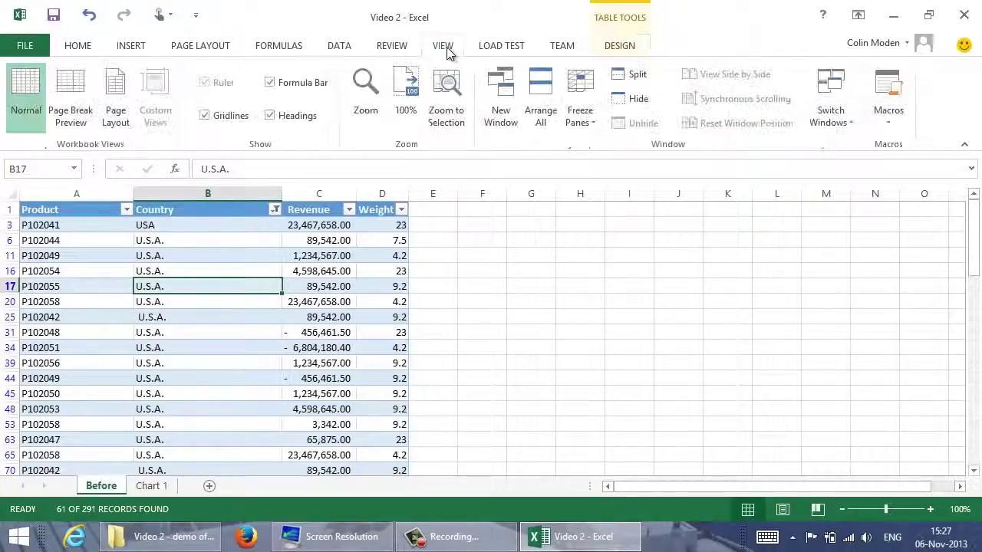
click(620, 75)
drag(442, 278, 445, 343)
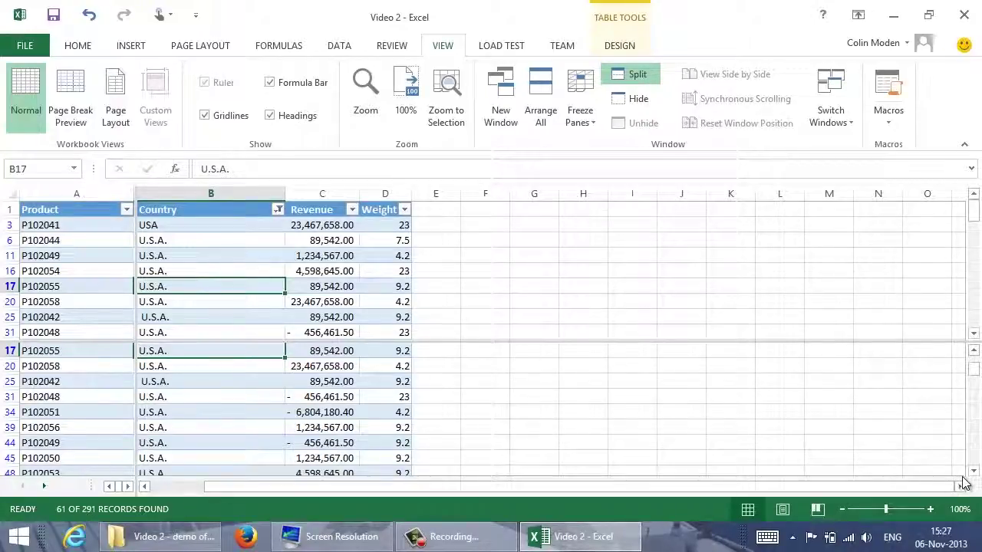
click(202, 391)
scroll(202, 391, down, 2)
scroll(203, 391, down, 15)
scroll(203, 391, down, 1)
scroll(203, 390, up, 1)
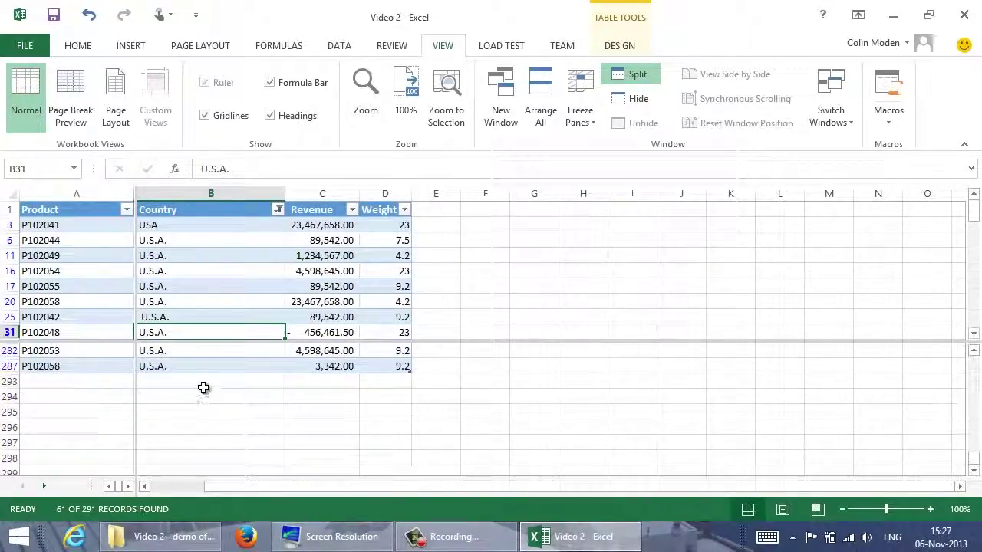
Fill USA from B3 down through B287 across the visible filtered Country cells.
double_click(202, 225)
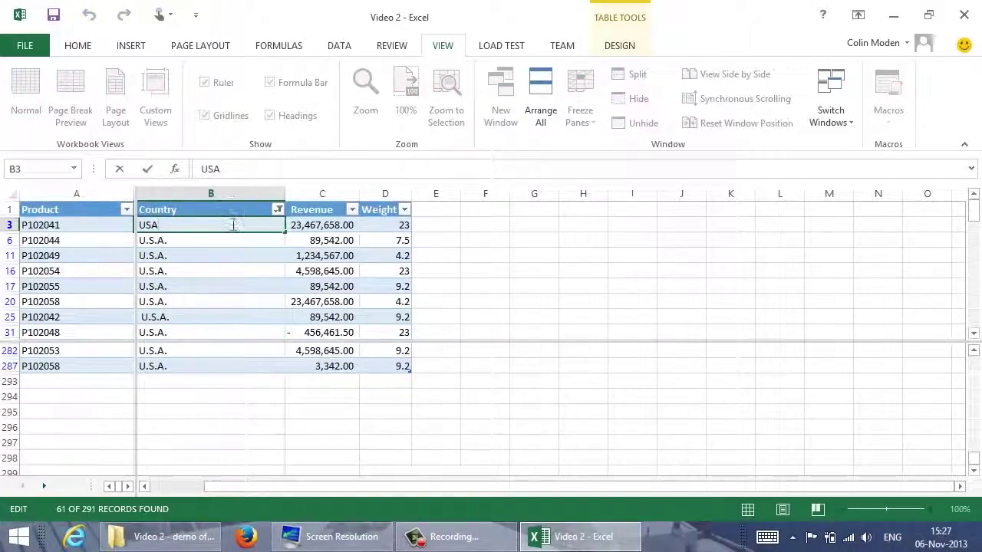
shift+click(193, 366)
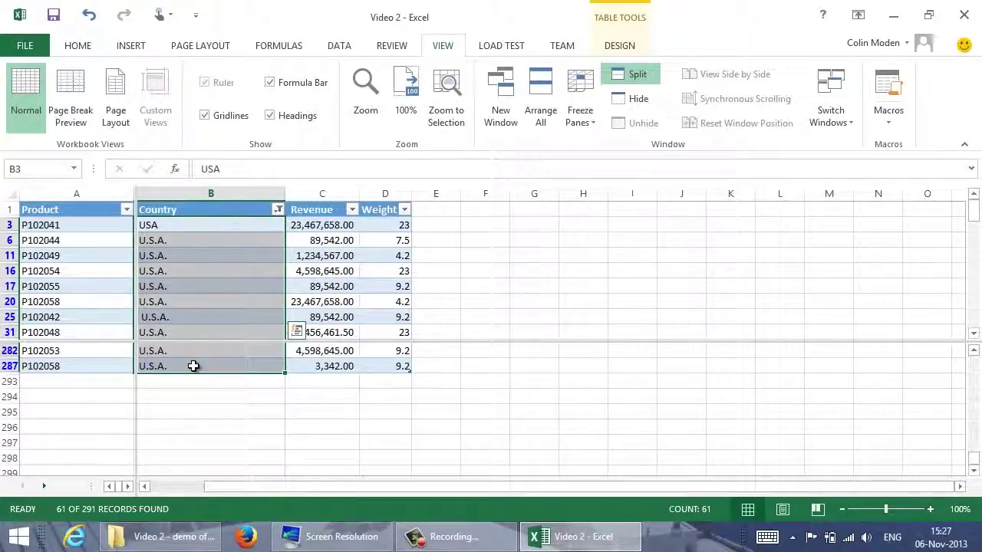
key(ctrl+d)
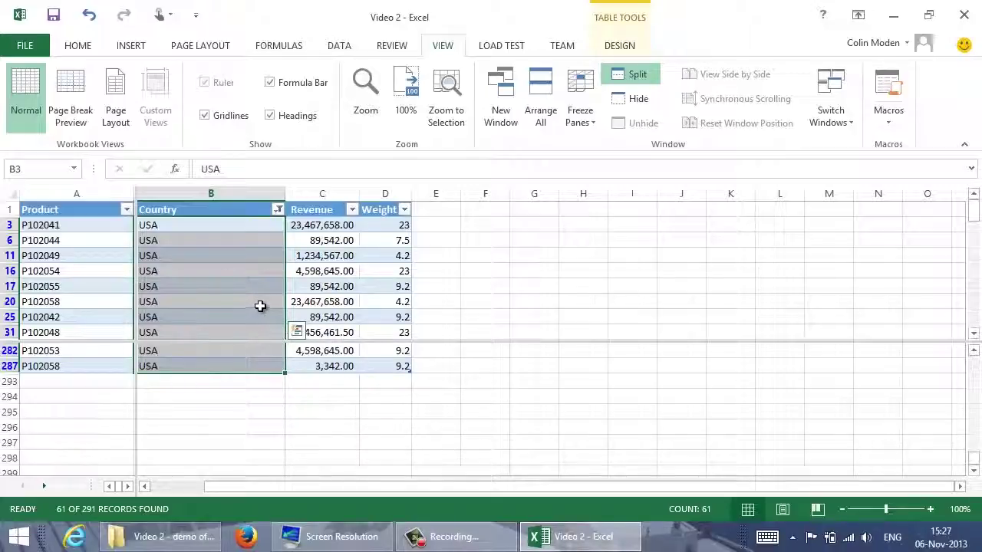
click(584, 270)
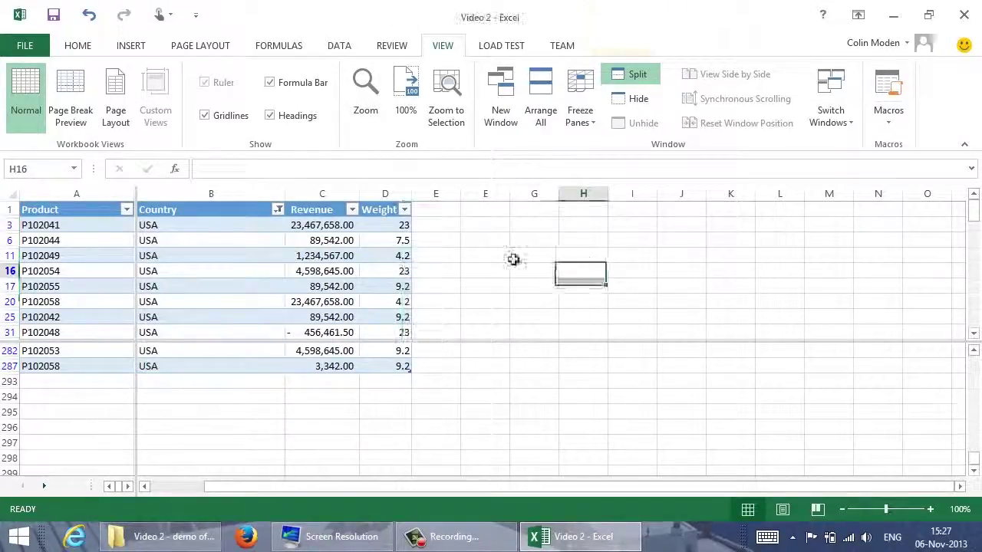
Show the U.S.A variant rows and overwrite their visible Country cells with Britain and USA.
click(278, 210)
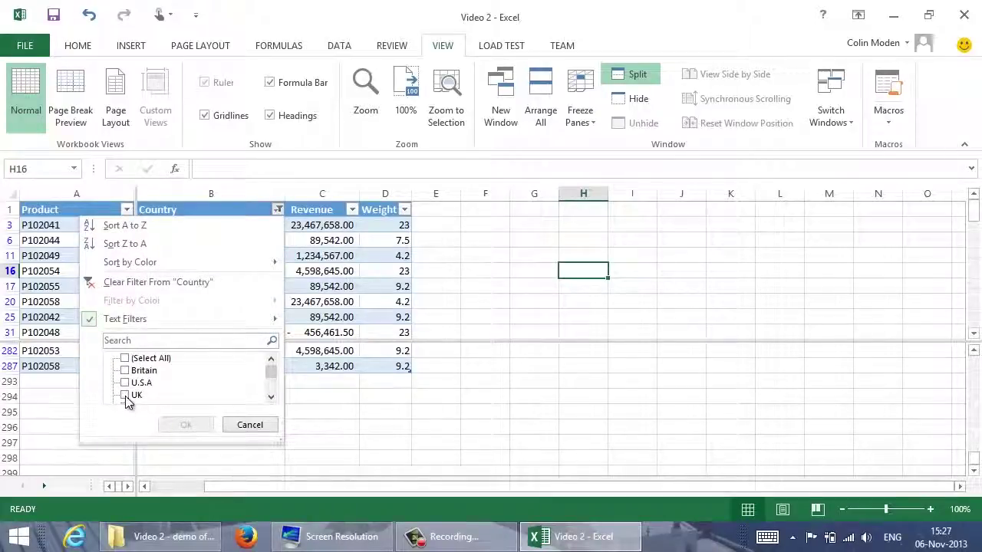
mouse_move(271, 376)
mouse_down()
mouse_move(270, 397)
mouse_move(272, 373)
mouse_up()
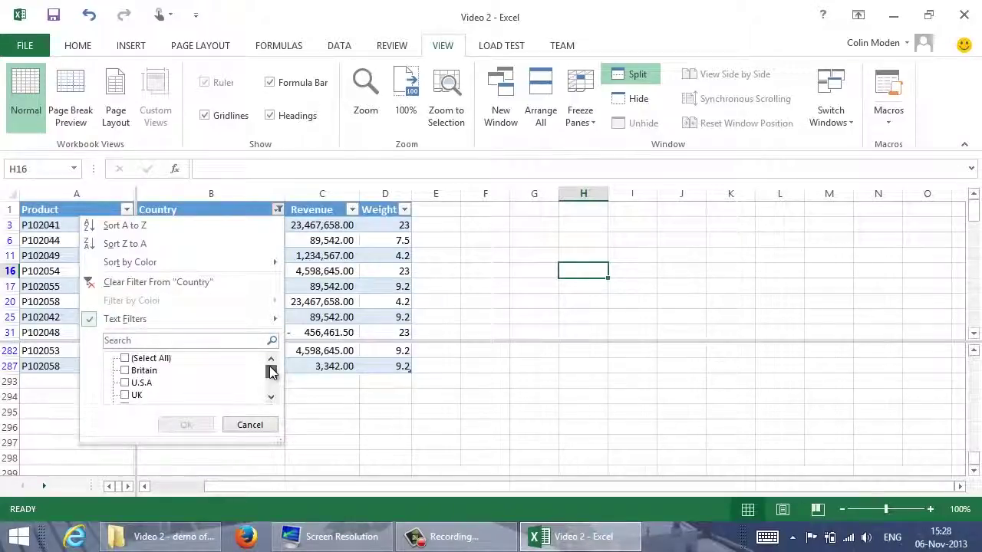
click(128, 383)
drag(272, 377, 272, 382)
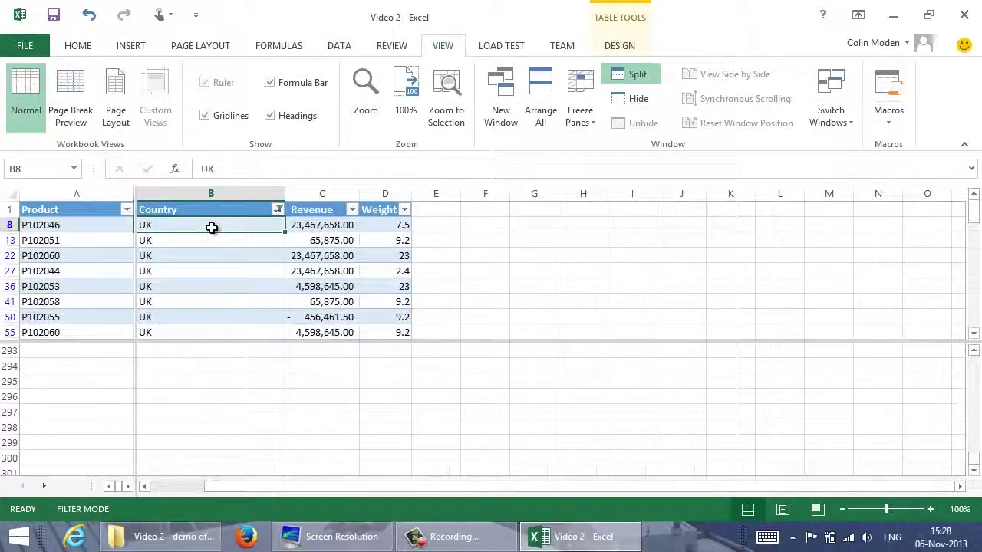
drag(213, 227, 221, 335)
key(ctrl+Return)
click(197, 377)
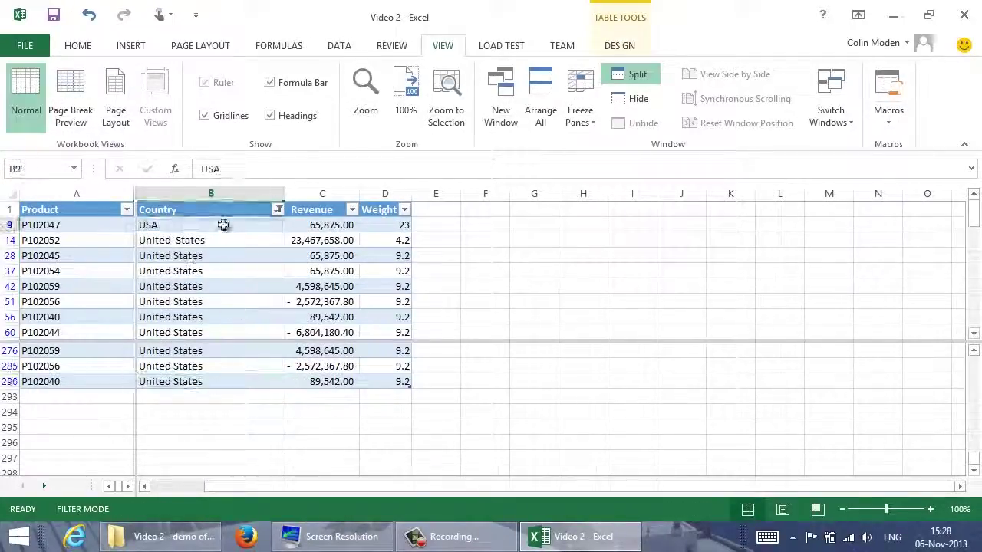
key(ctrl+Return)
Filter the next Country variant and overwrite its visible cells with USA.
click(278, 210)
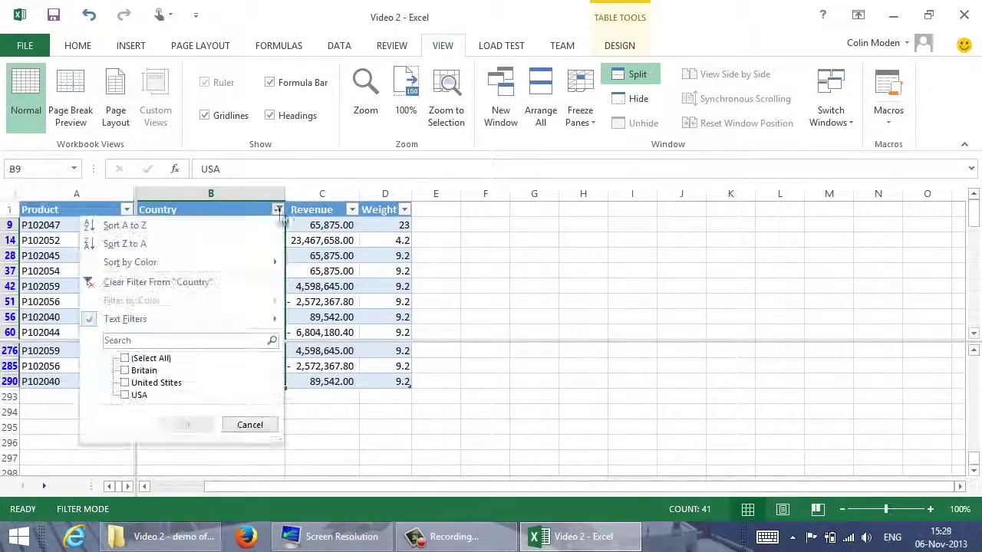
click(188, 426)
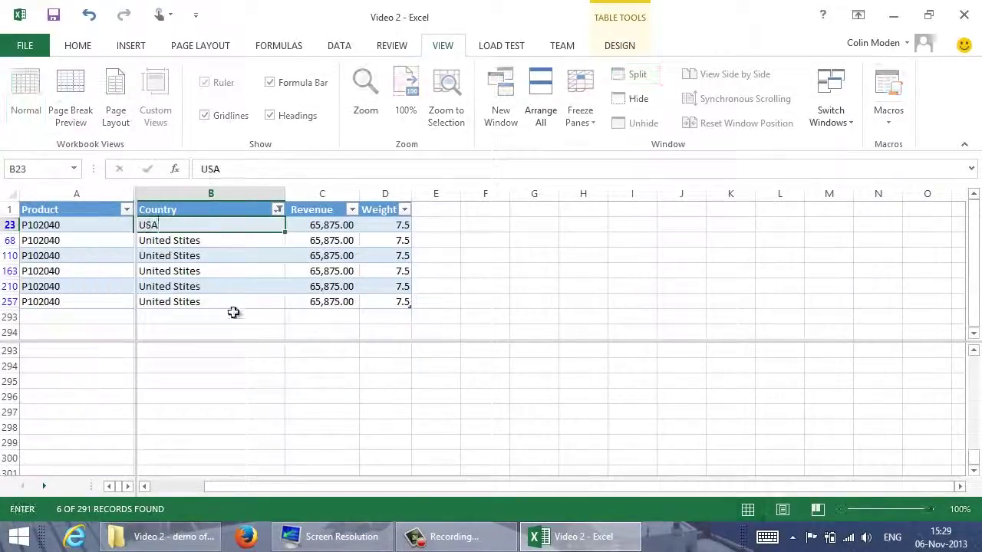
drag(204, 225, 204, 300)
key(ctrl+Return)
Reopen the Country filter and tick Select All to include every value.
click(278, 210)
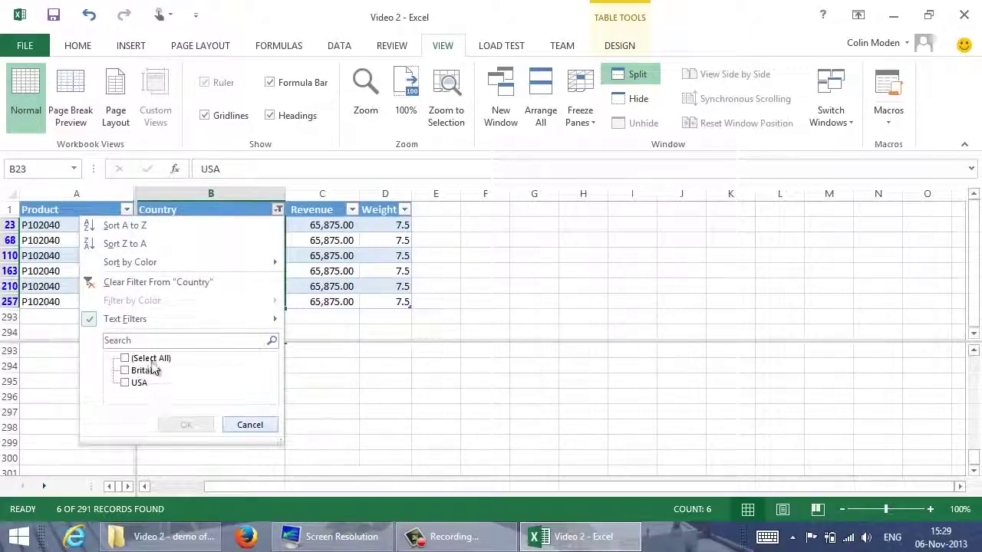
click(256, 427)
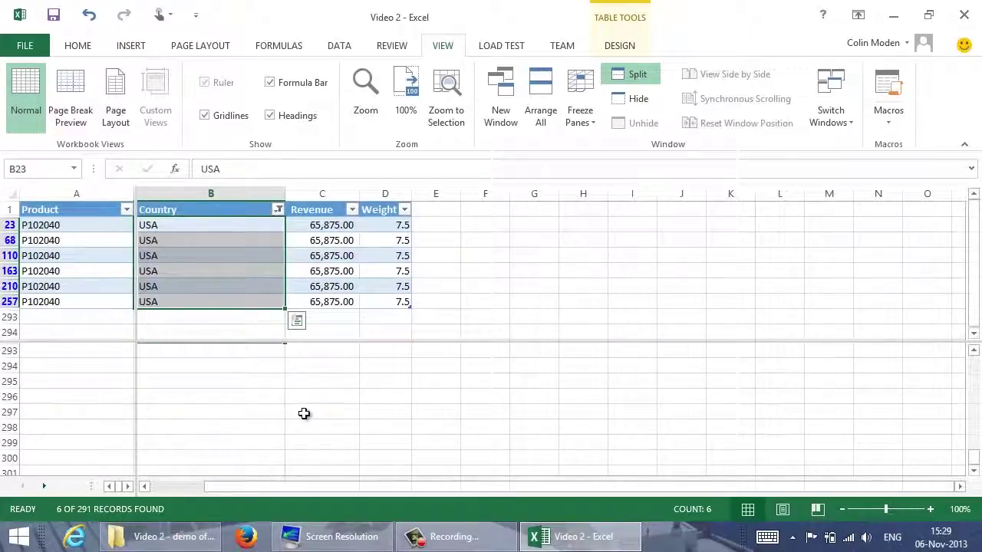
click(278, 210)
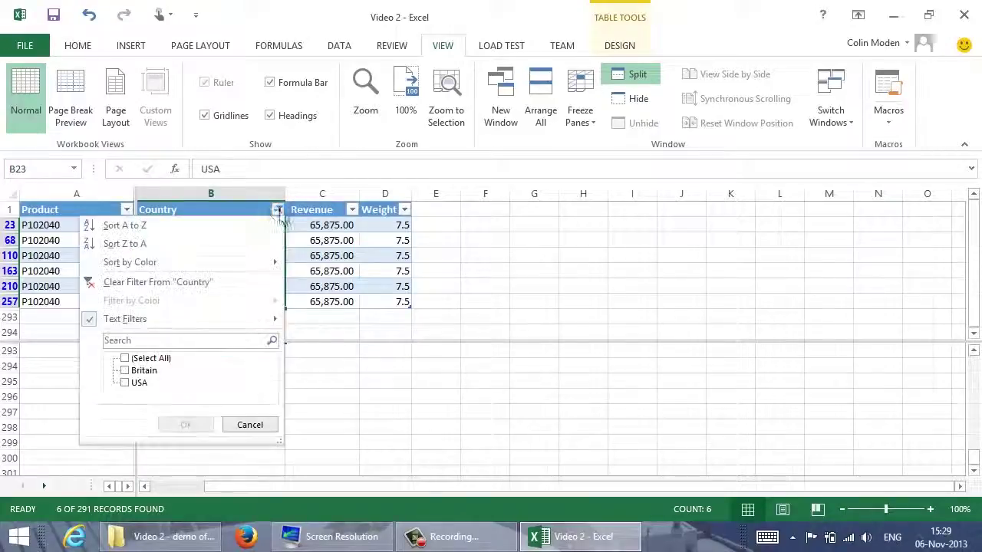
click(126, 359)
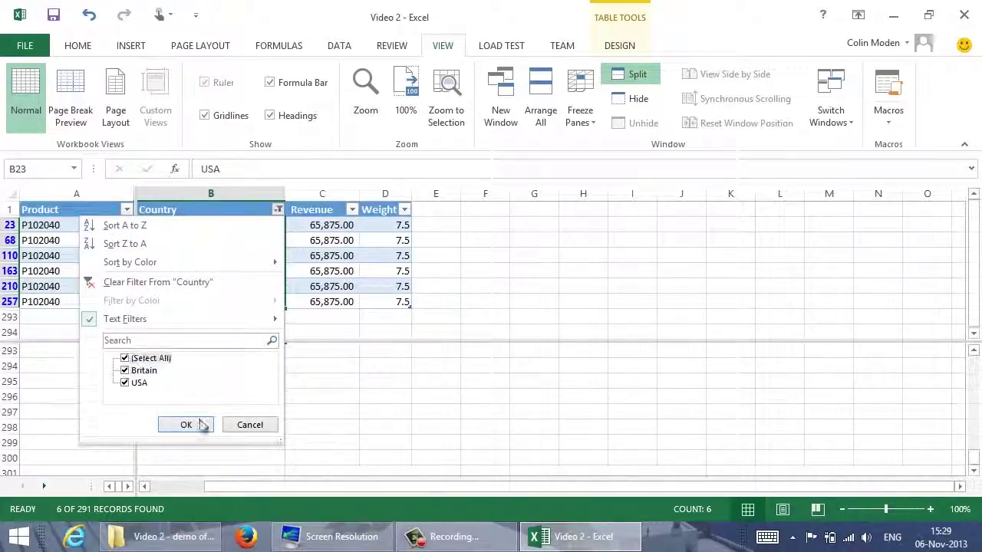
Clear the Country filter and remove the pane split.
click(197, 424)
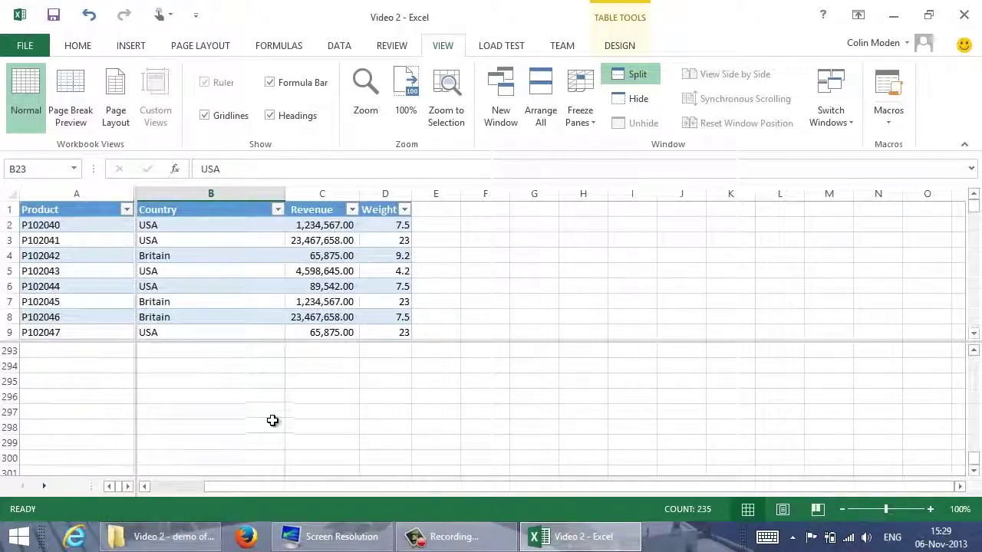
click(231, 302)
drag(218, 343, 209, 481)
click(208, 418)
scroll(208, 418, down, 20)
scroll(208, 418, down, 13)
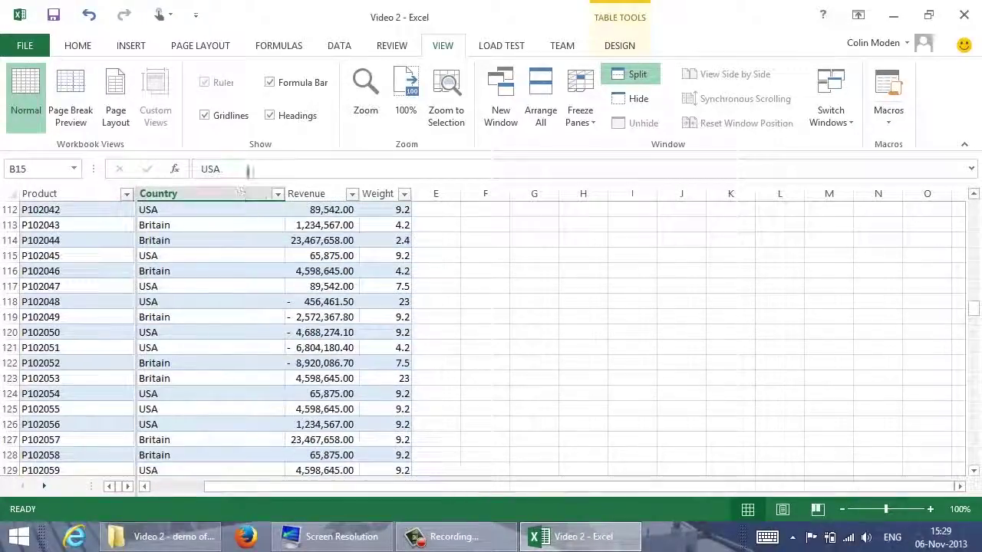
Select the Country and Revenue columns and insert the recommended Sum of Revenue by Country PivotChart.
click(243, 192)
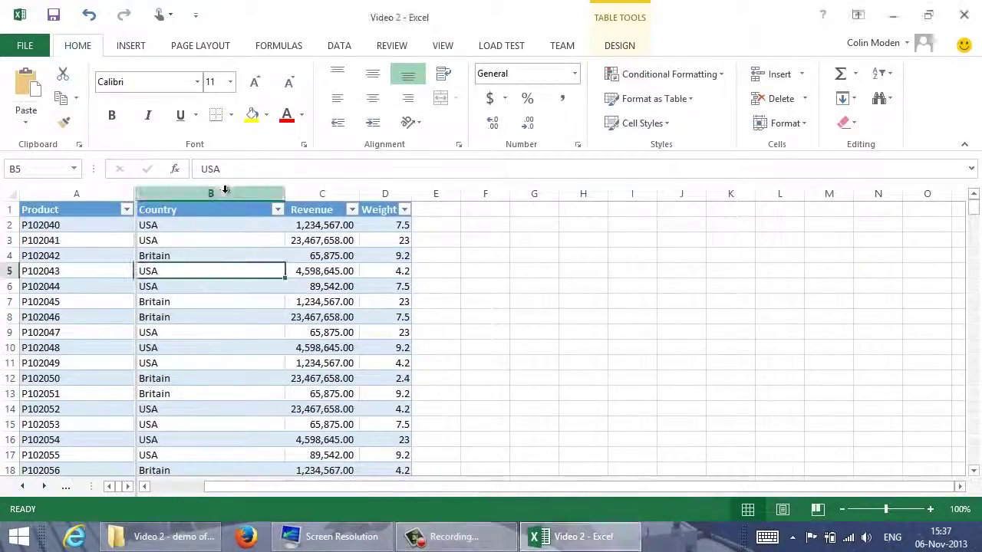
drag(221, 192, 329, 187)
shift+click(326, 192)
click(124, 47)
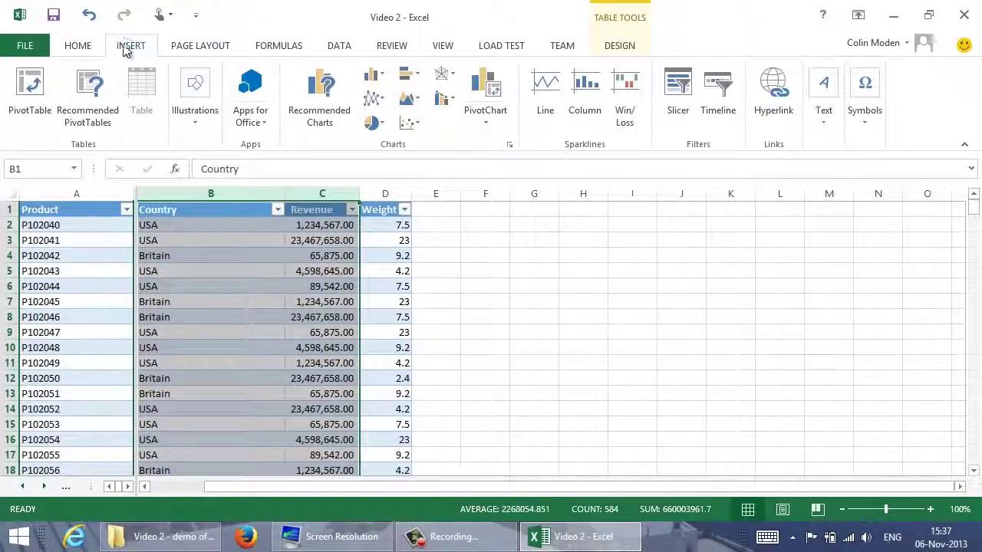
click(322, 107)
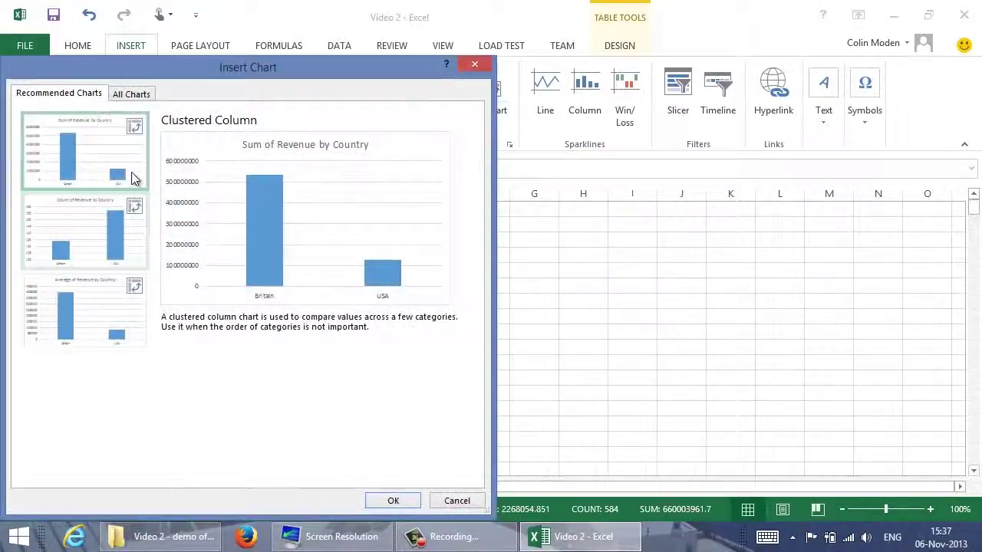
click(394, 500)
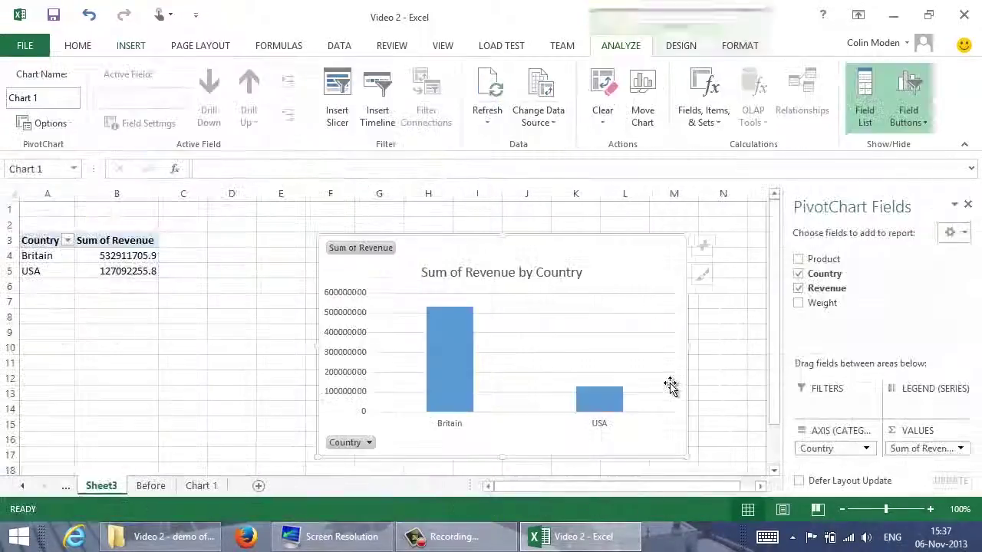